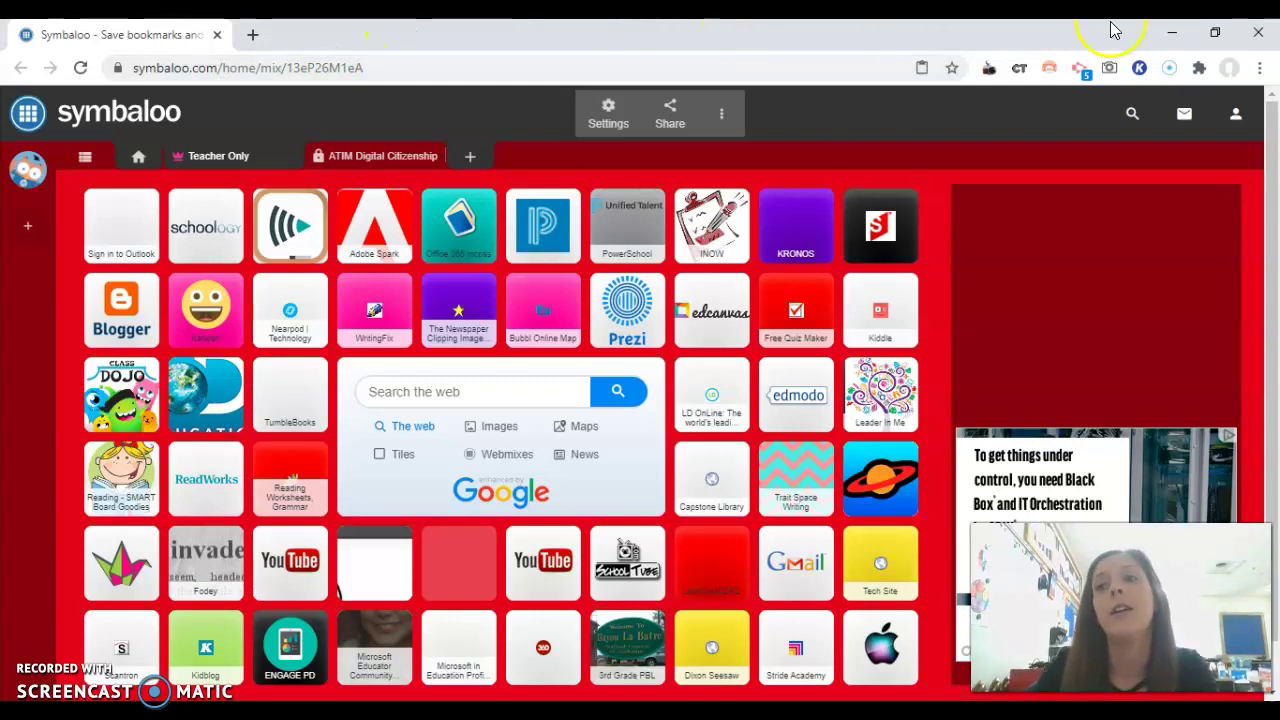
Step: Open the browser's On startup settings
left_click(1261, 68)
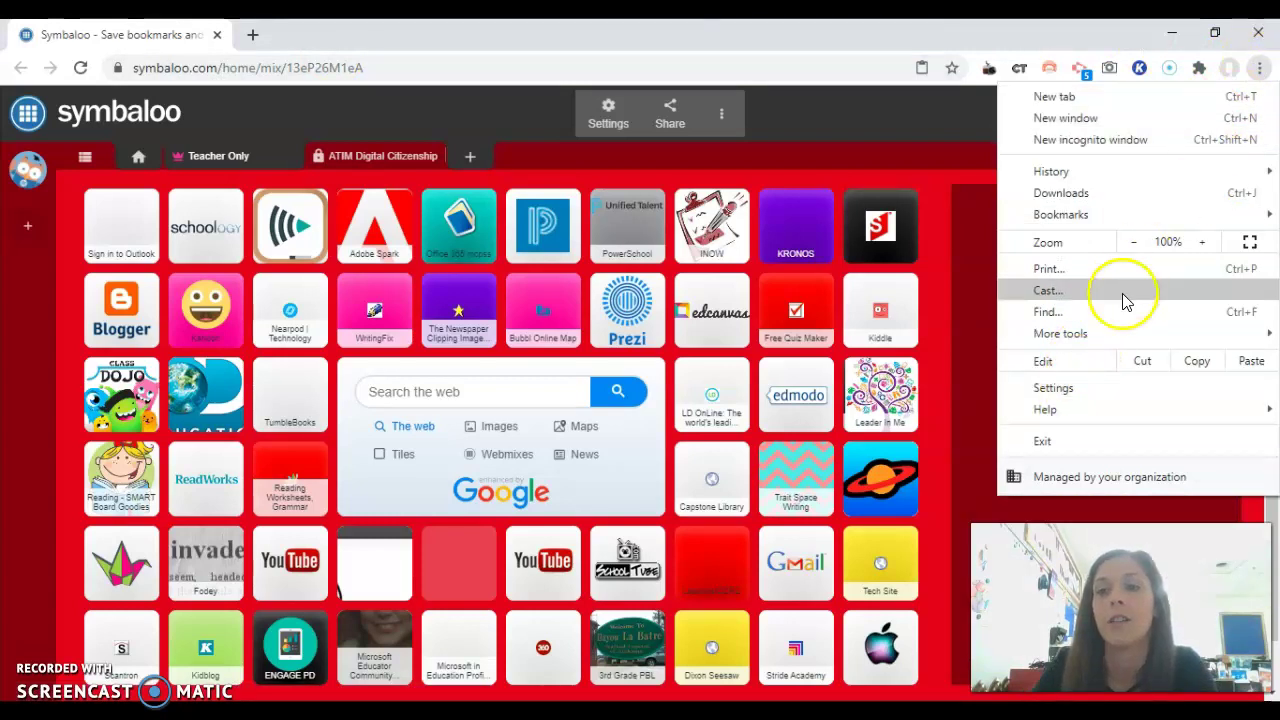
left_click(1097, 388)
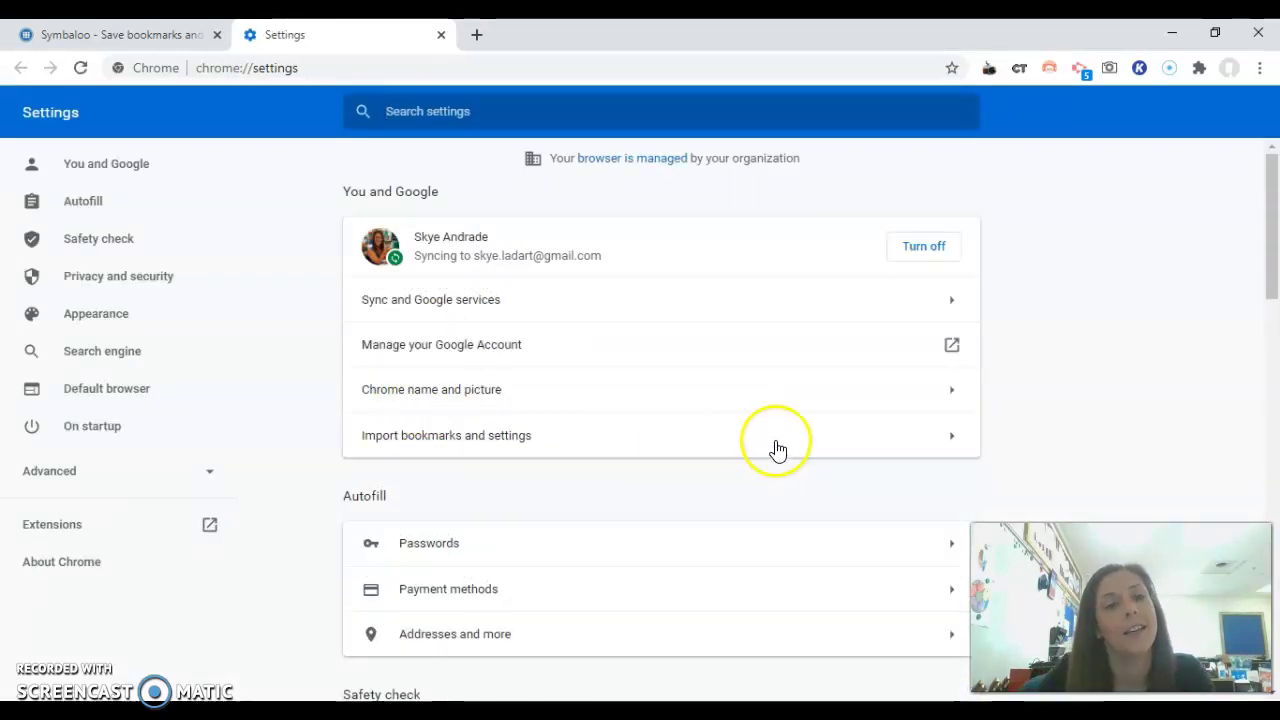
left_click(92, 430)
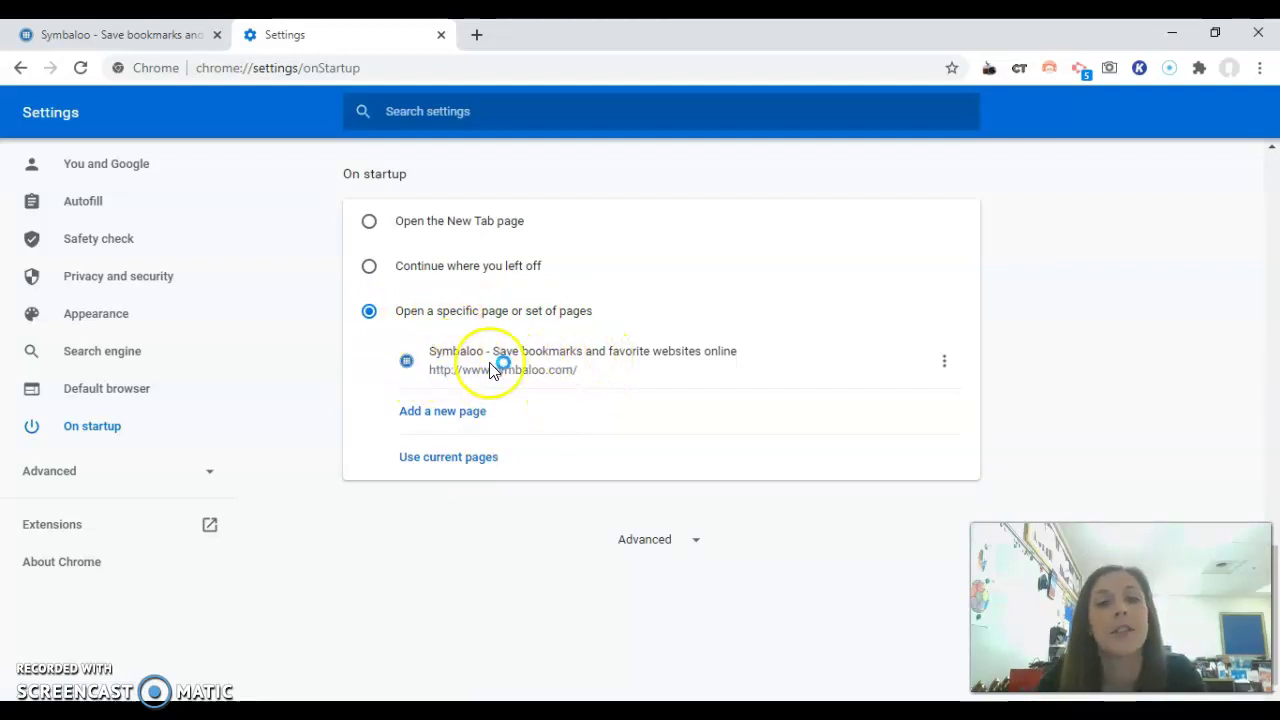
Step: Add the teacher's YouTube channel address on youtube.com as a new startup page
left_click(470, 412)
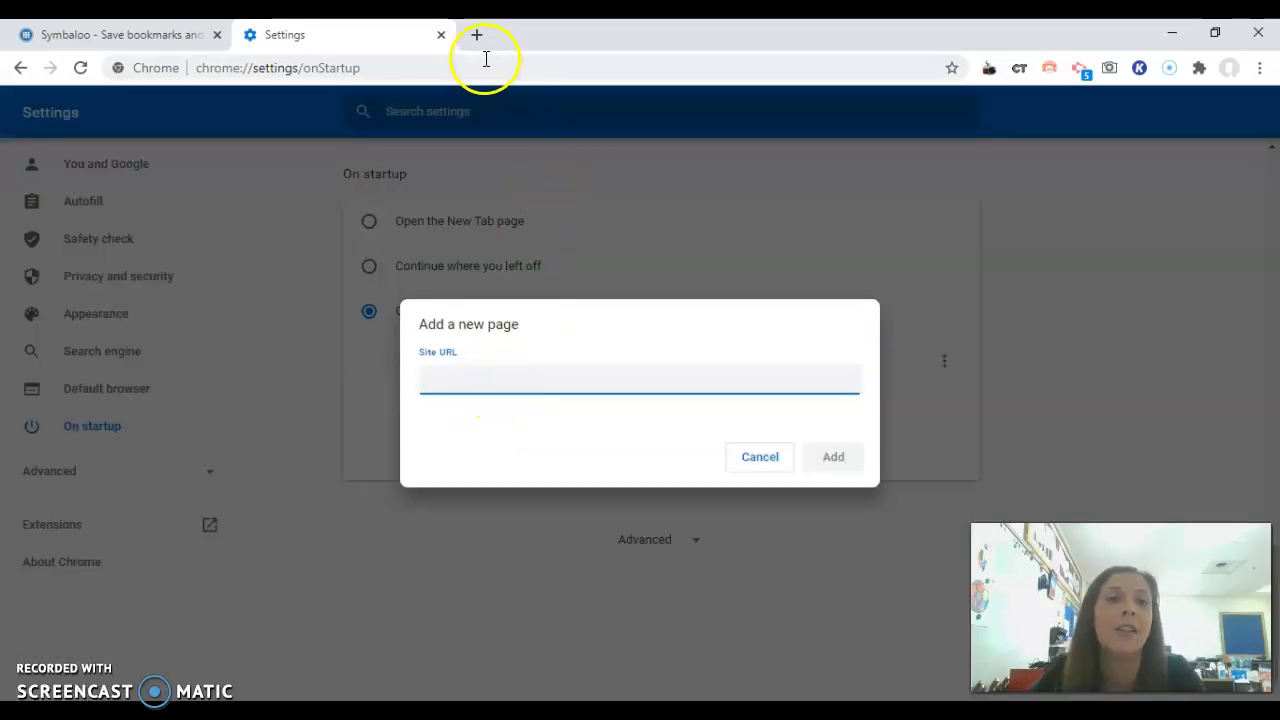
type("youtube.com/")
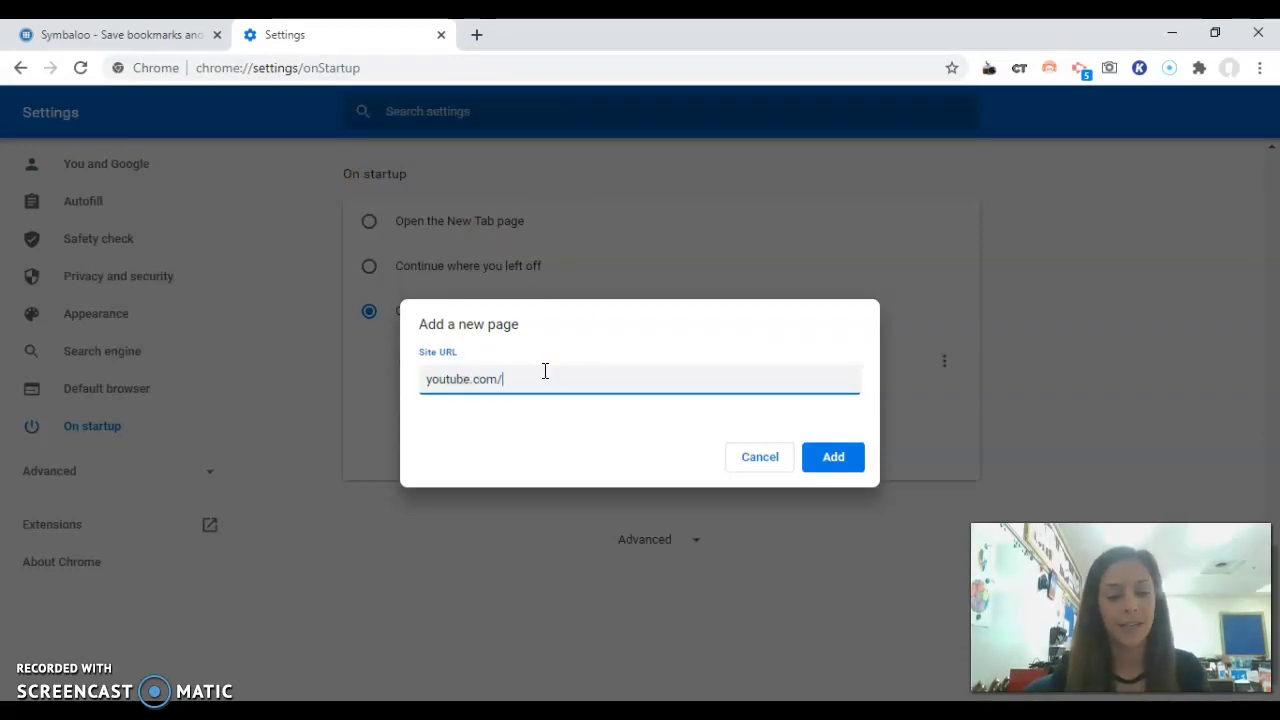
type("skyeandrade")
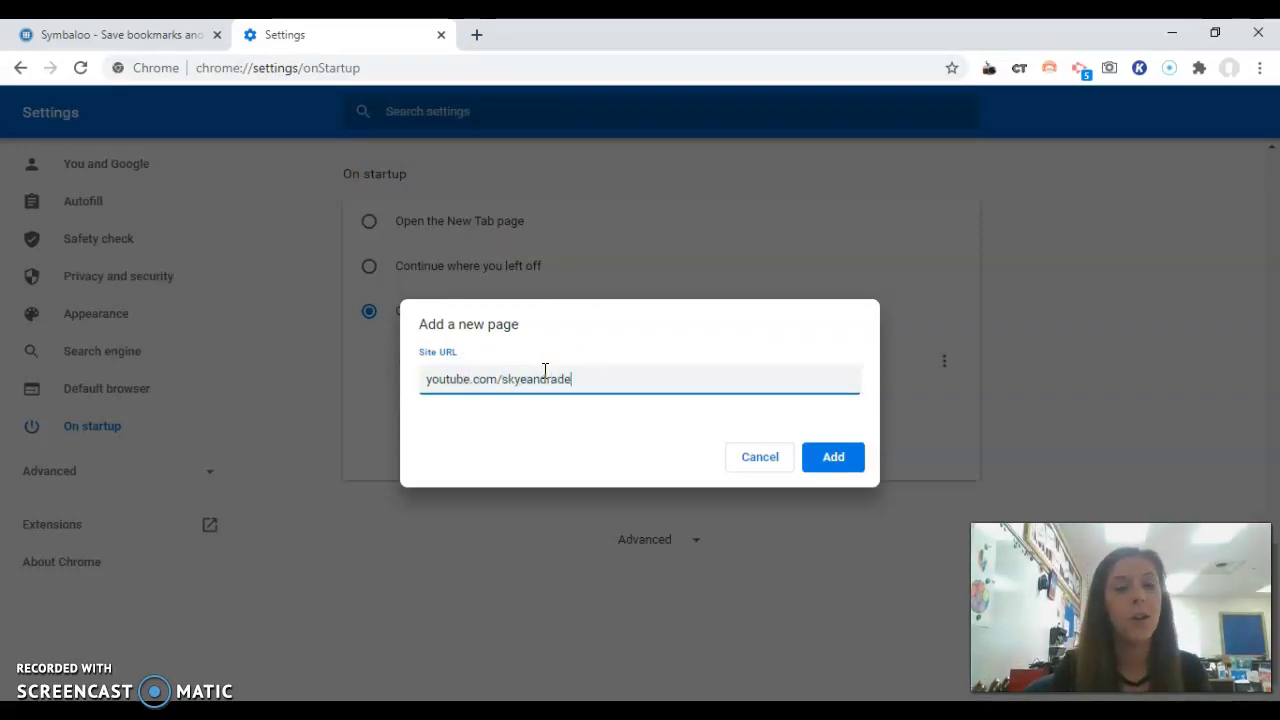
left_click(871, 349)
left_click(873, 465)
left_click(843, 457)
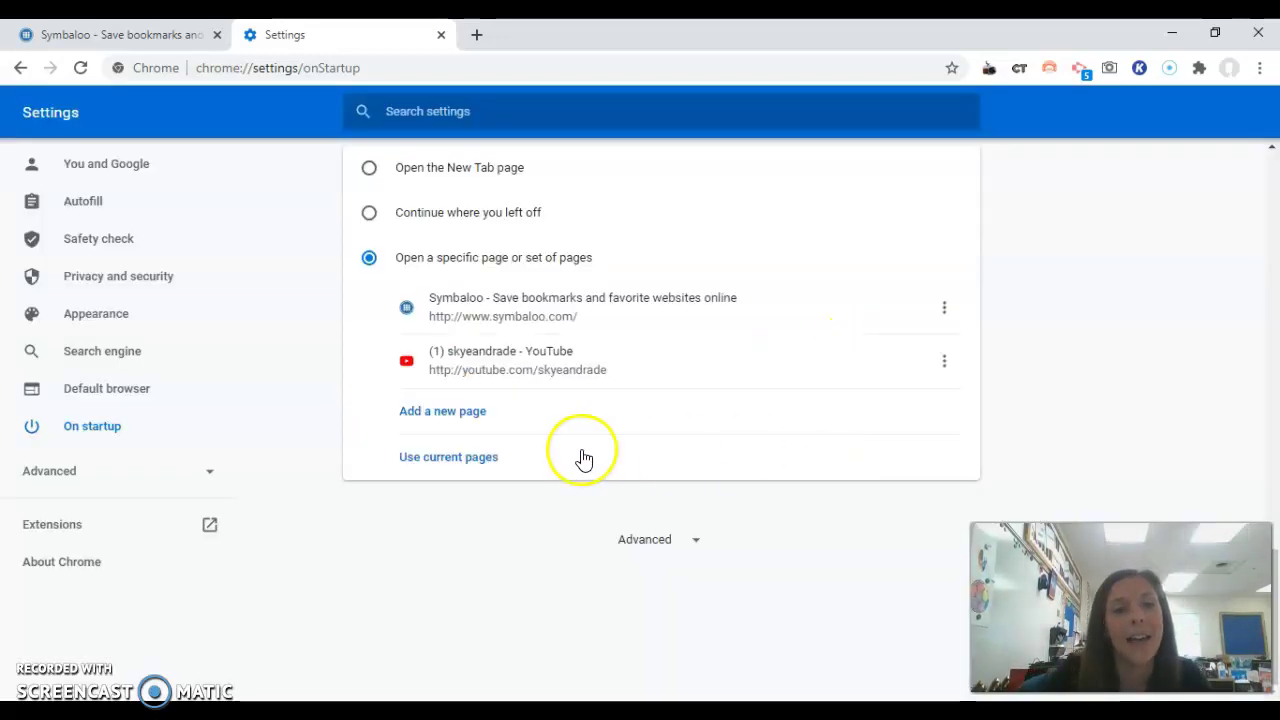
Step: Open Schoology from the Symbaloo board, copy its mcpss.schoology.com address and add it as a new startup page
left_click(445, 412)
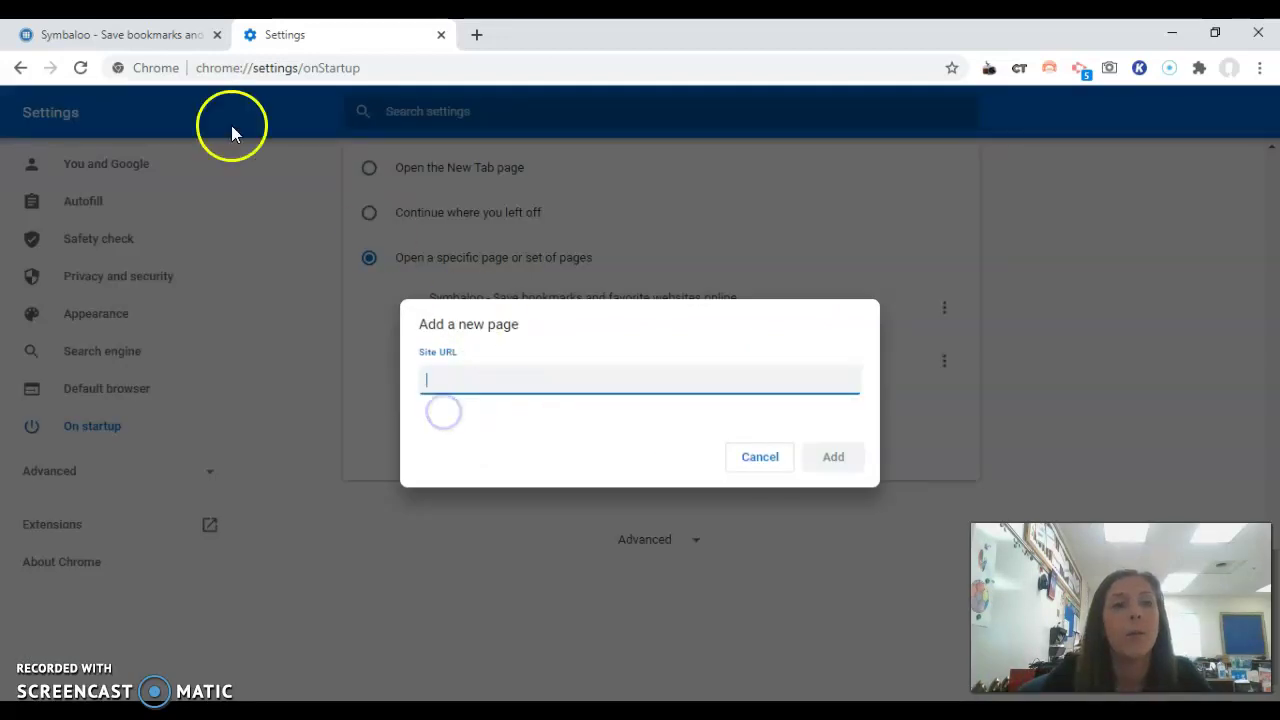
left_click(120, 35)
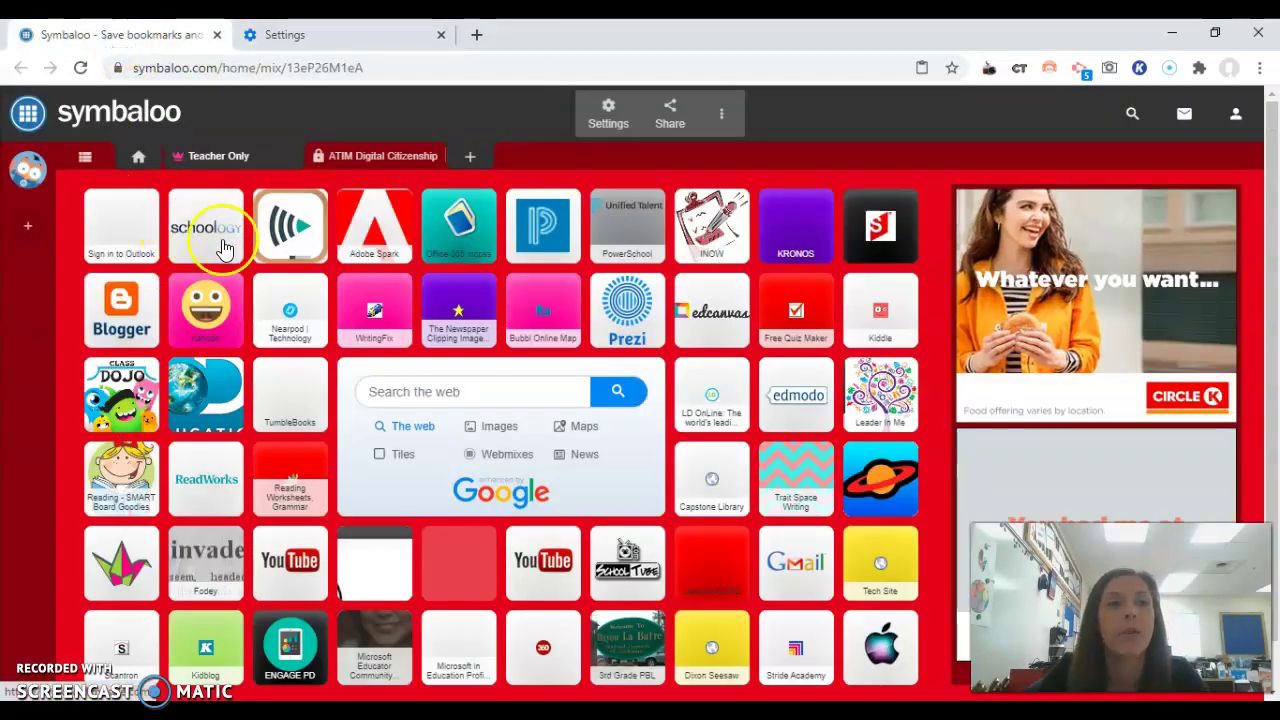
left_click(236, 244)
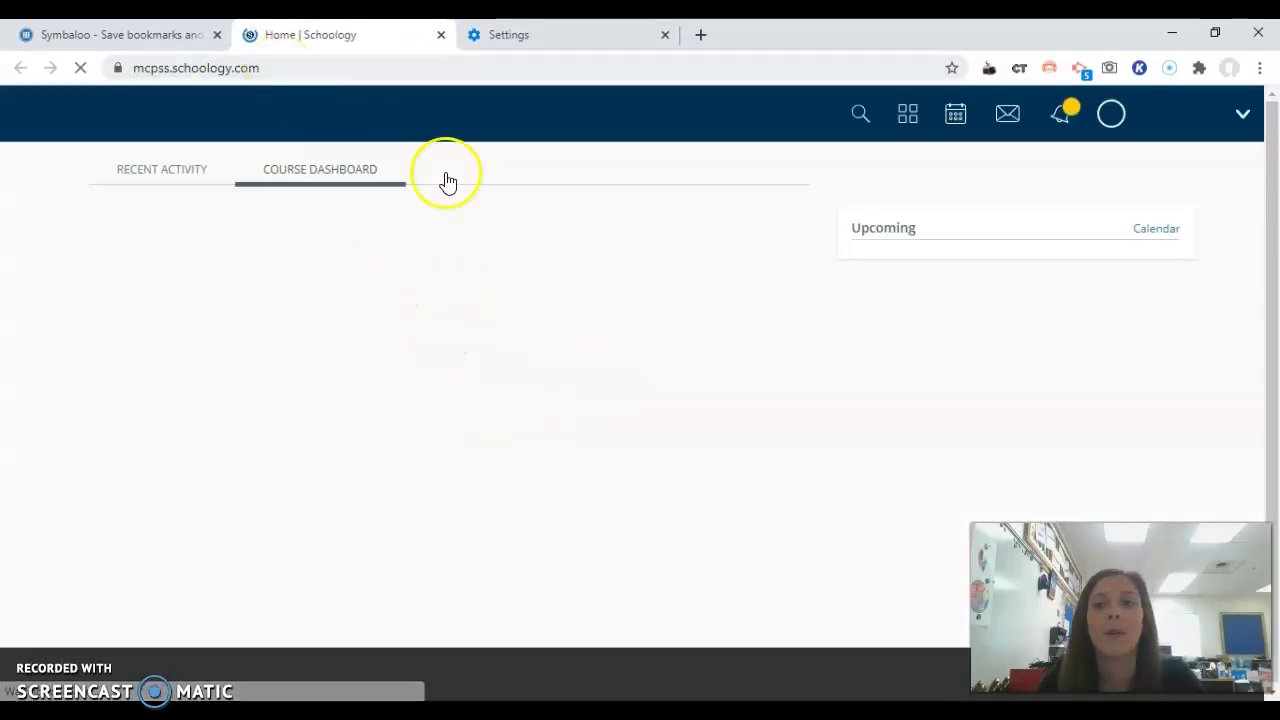
left_click(370, 70)
key("ctrl+c")
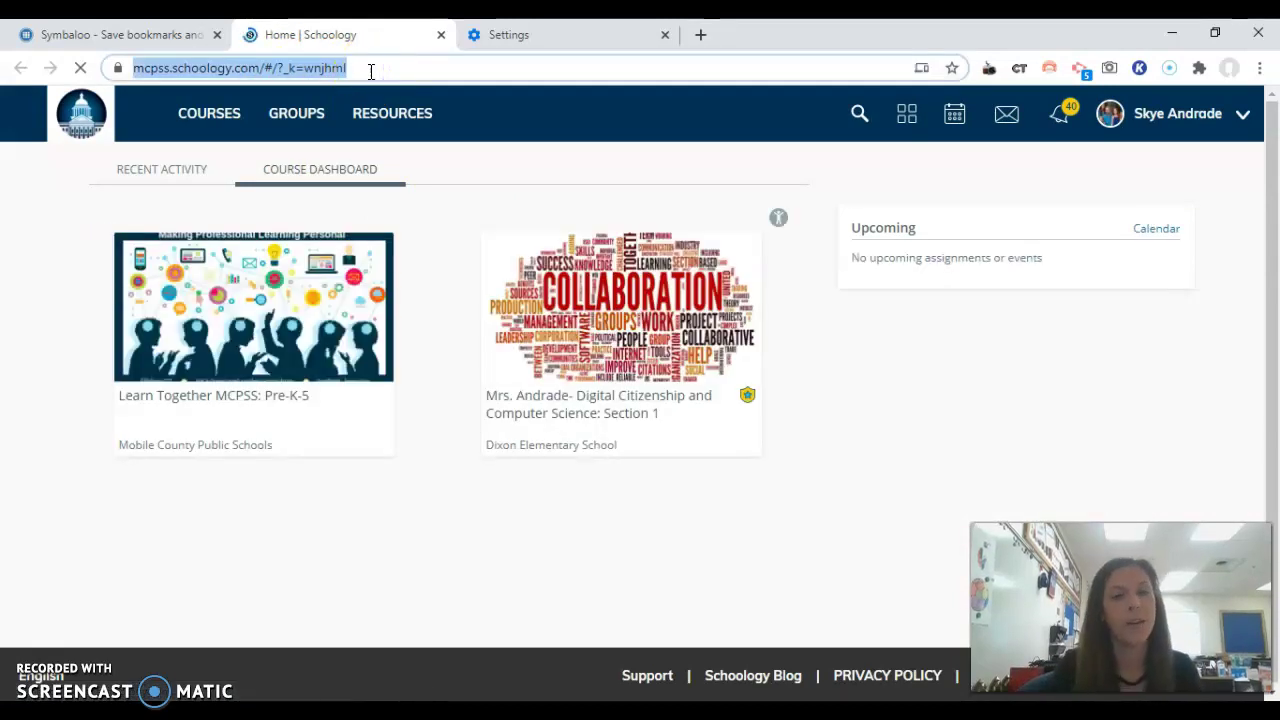
left_click(500, 36)
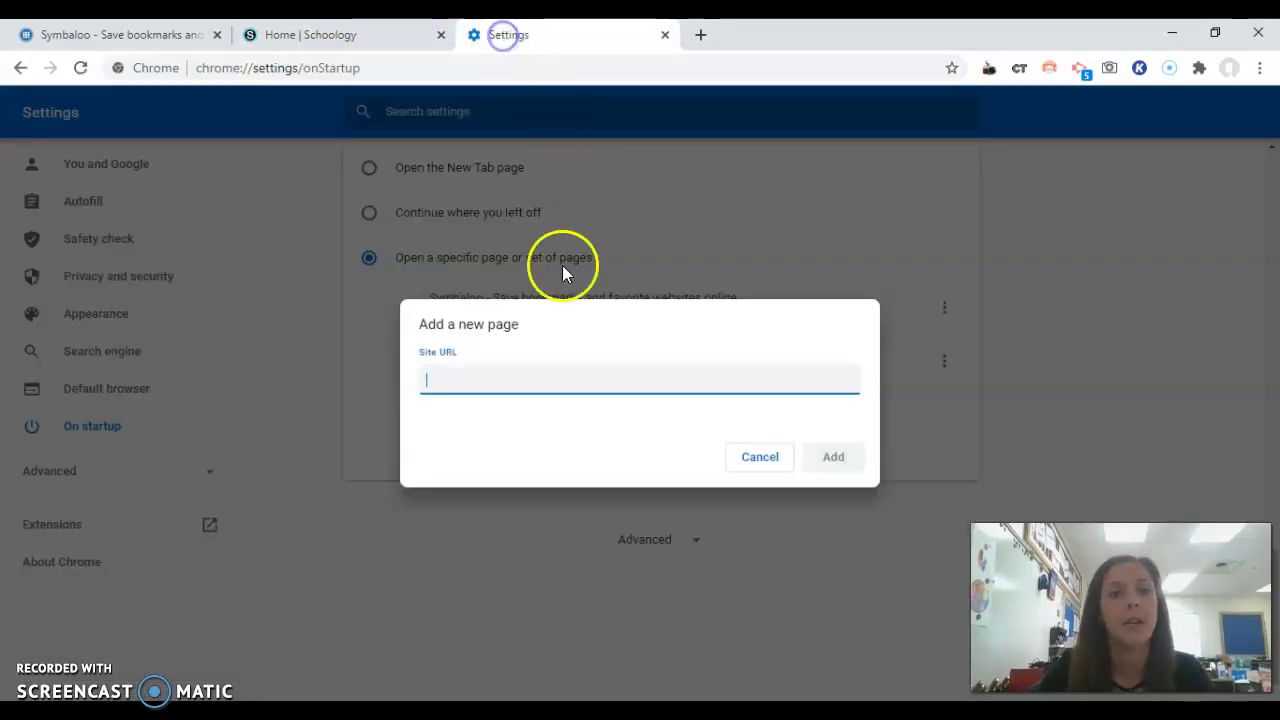
left_click(565, 374)
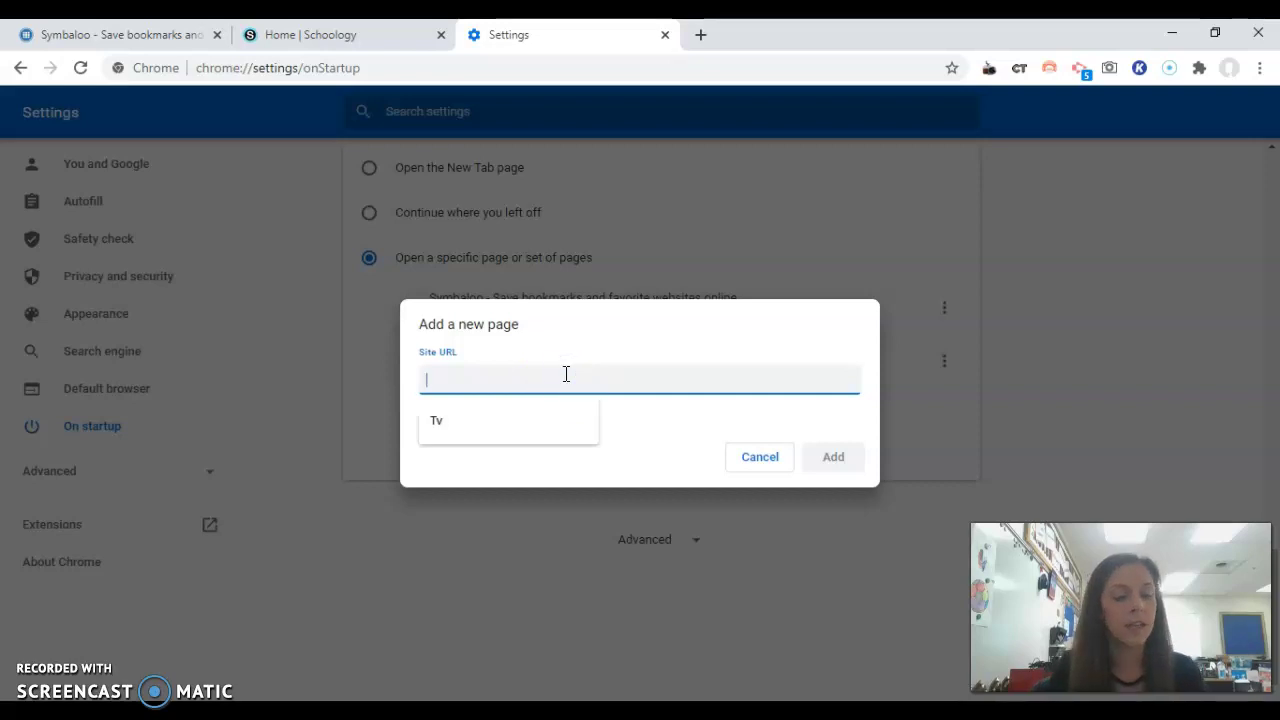
key("ctrl+v")
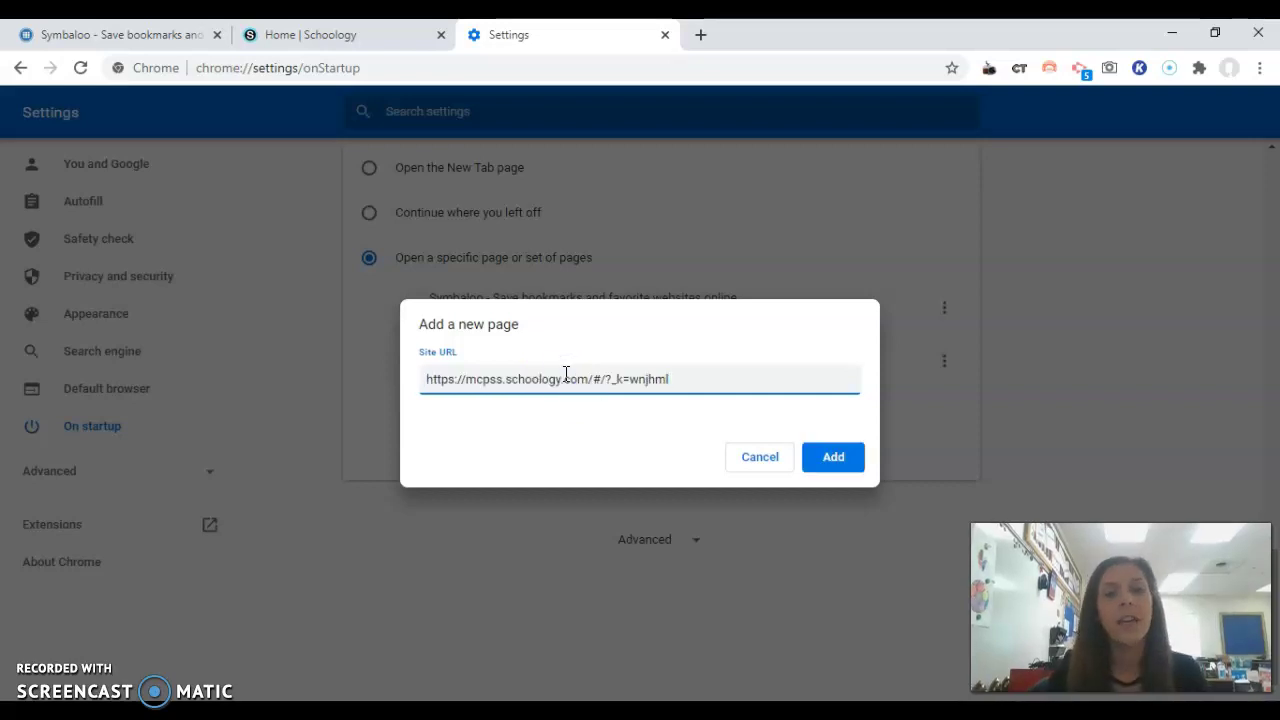
left_click(848, 463)
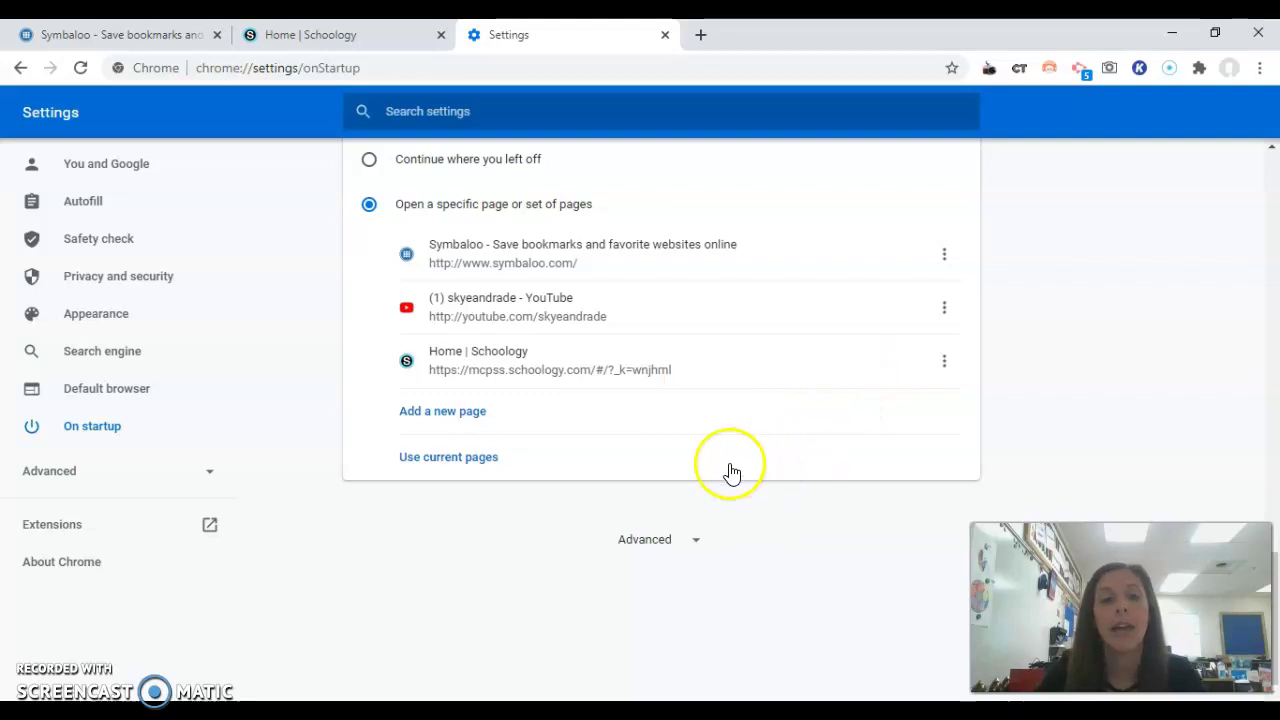
left_click(474, 414)
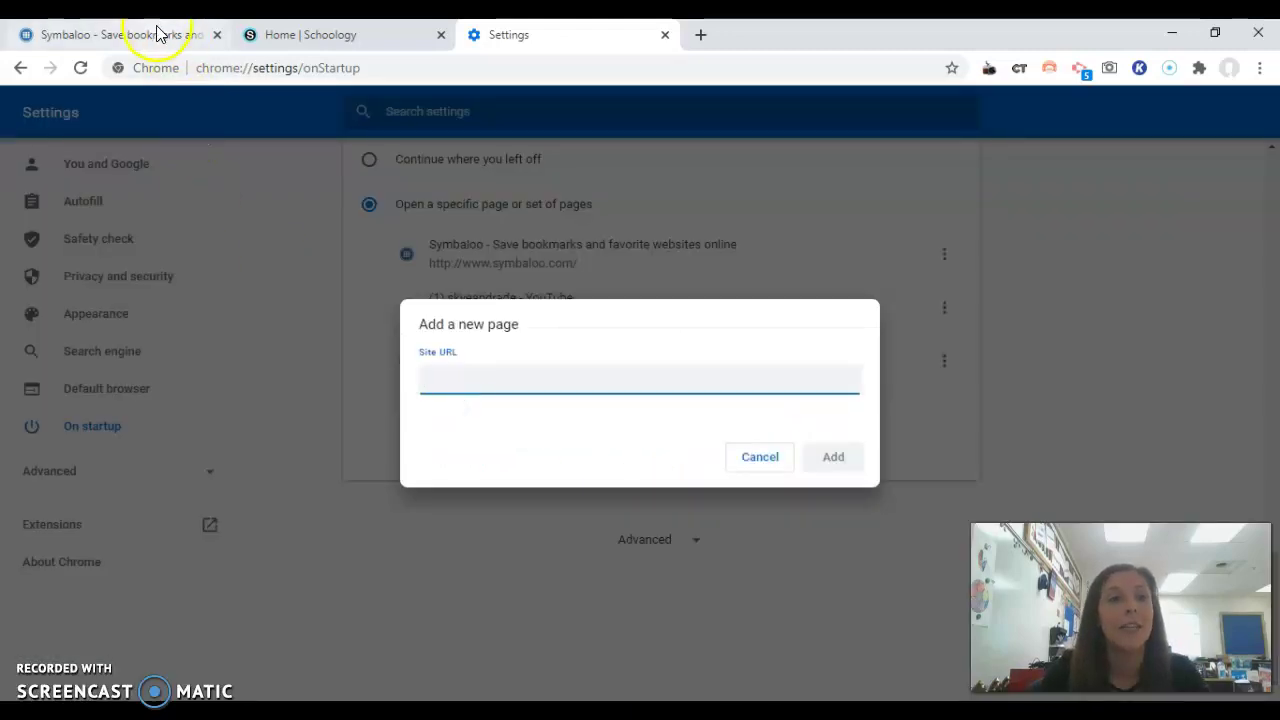
left_click(157, 34)
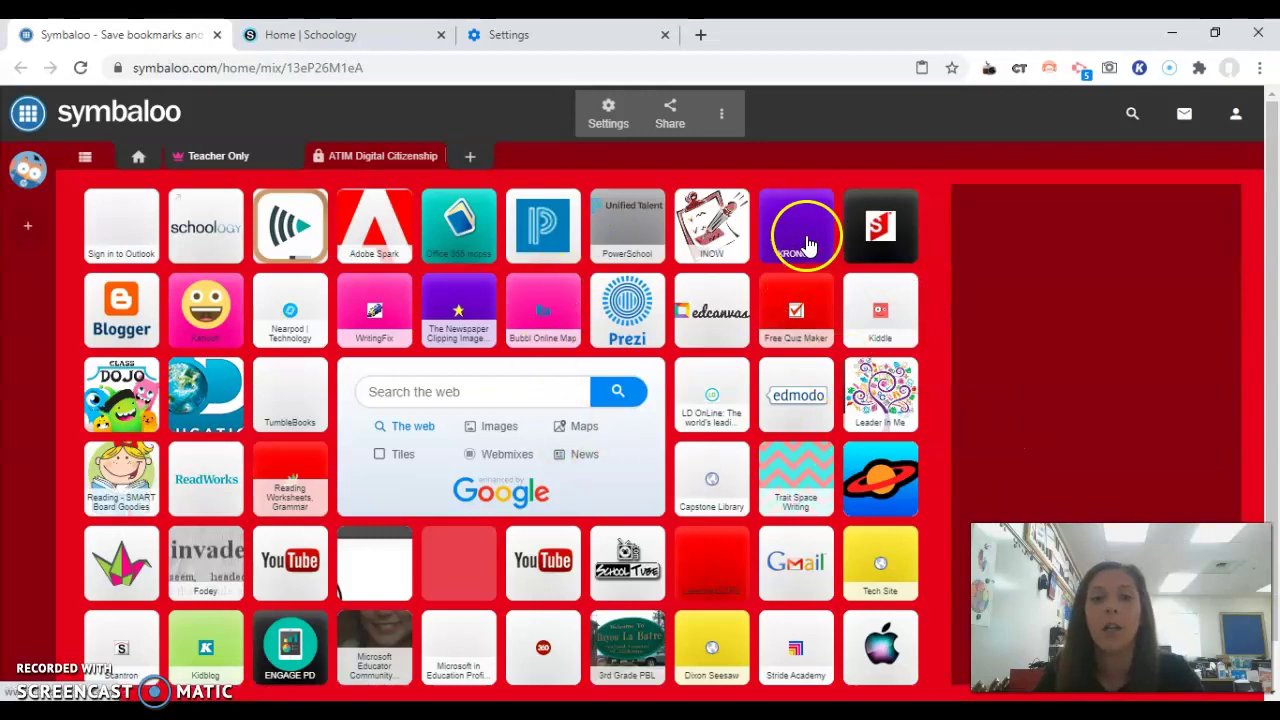
left_click(808, 245)
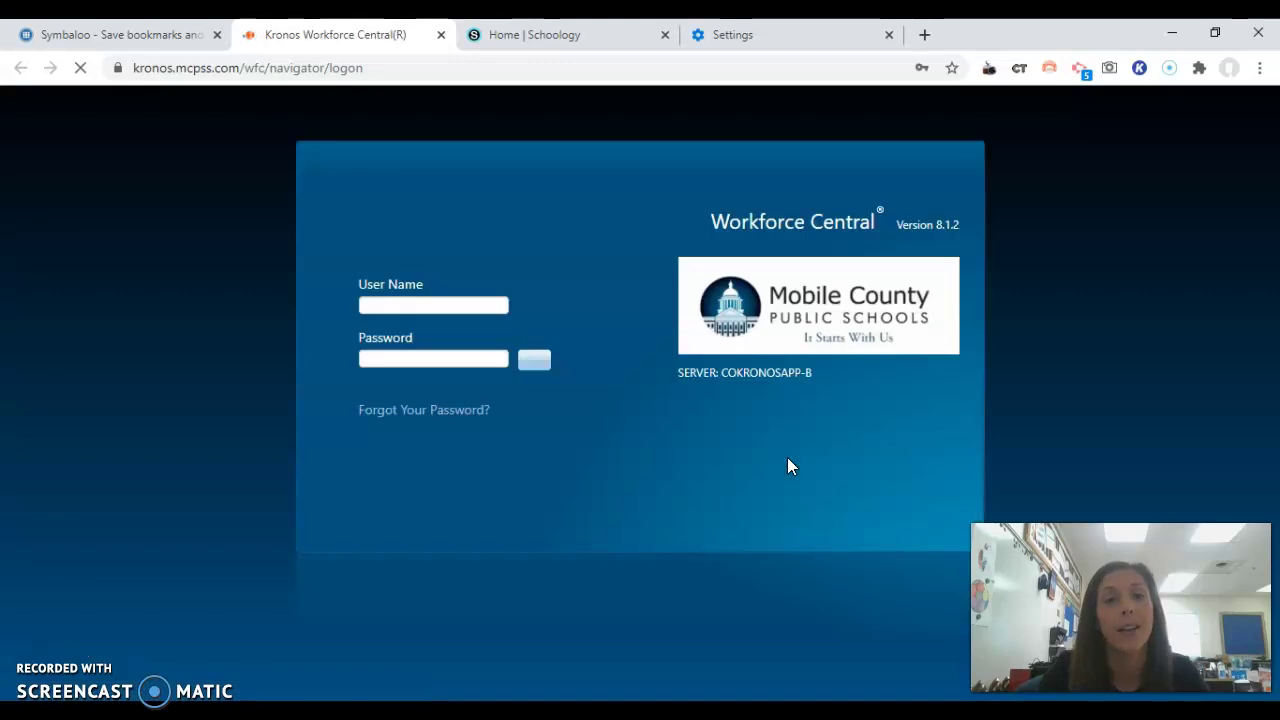
left_click(322, 70)
key("ctrl+c")
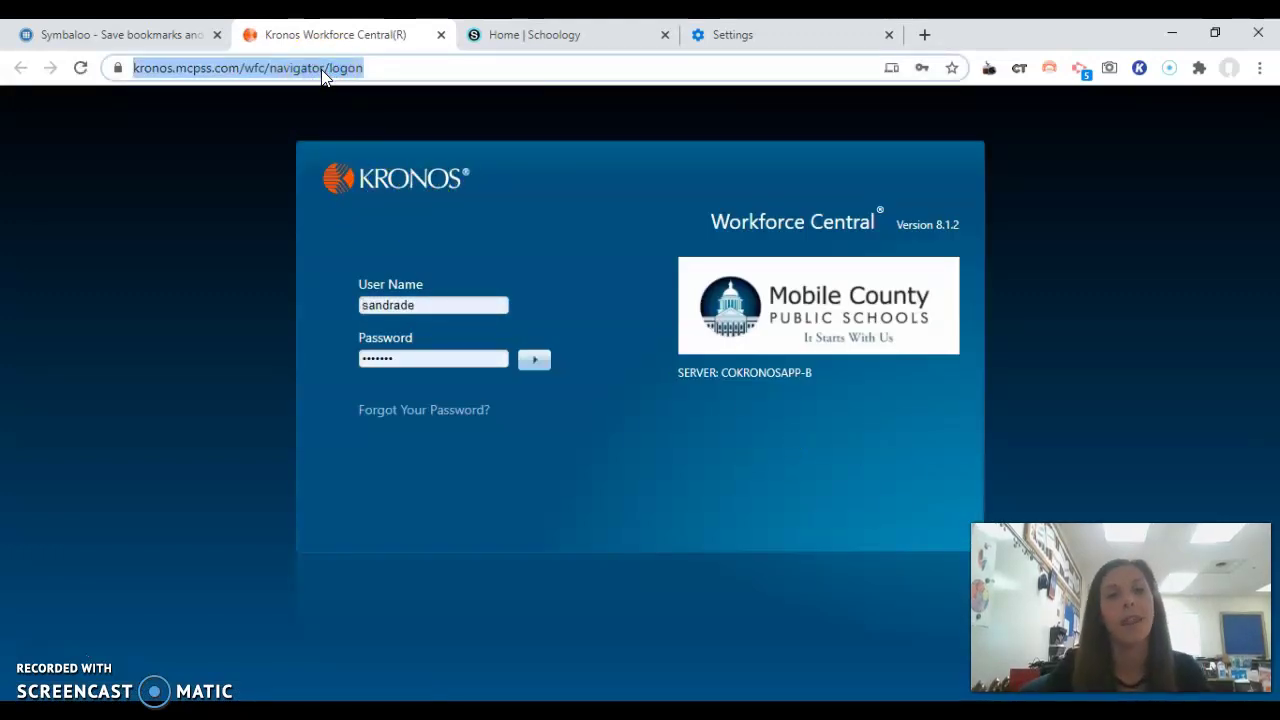
left_click(714, 32)
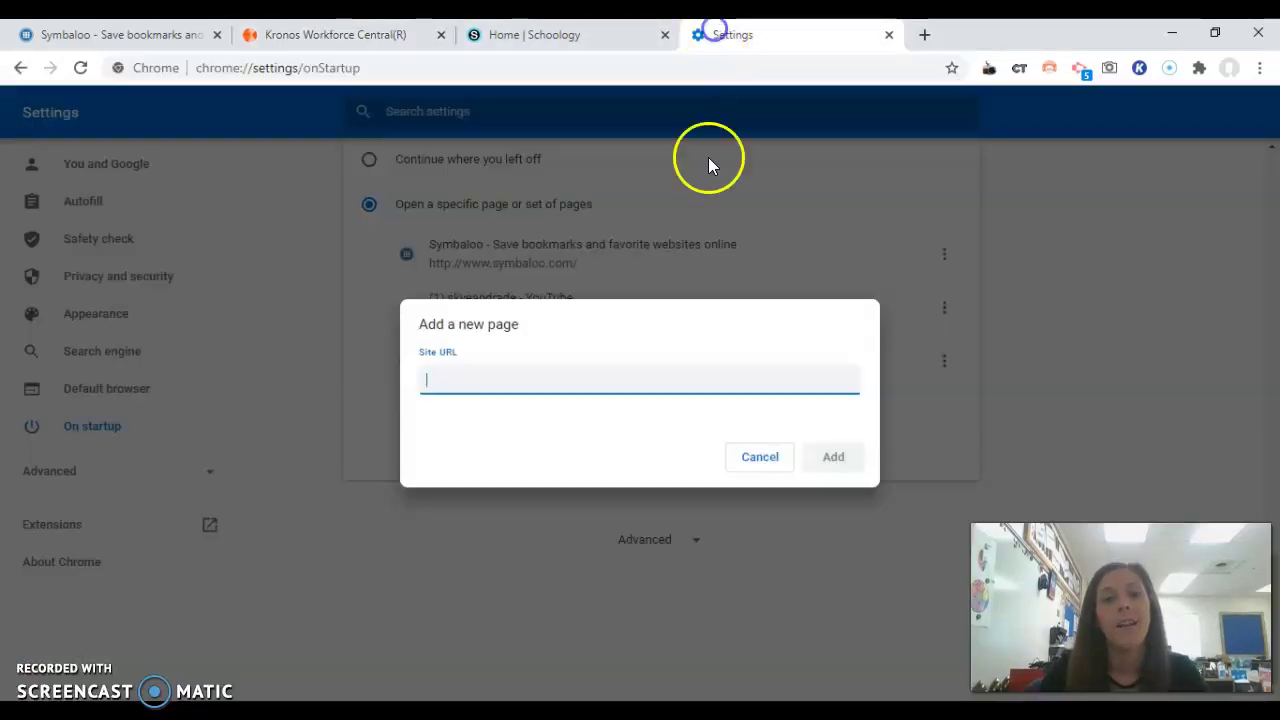
key("ctrl+v")
left_click(688, 378)
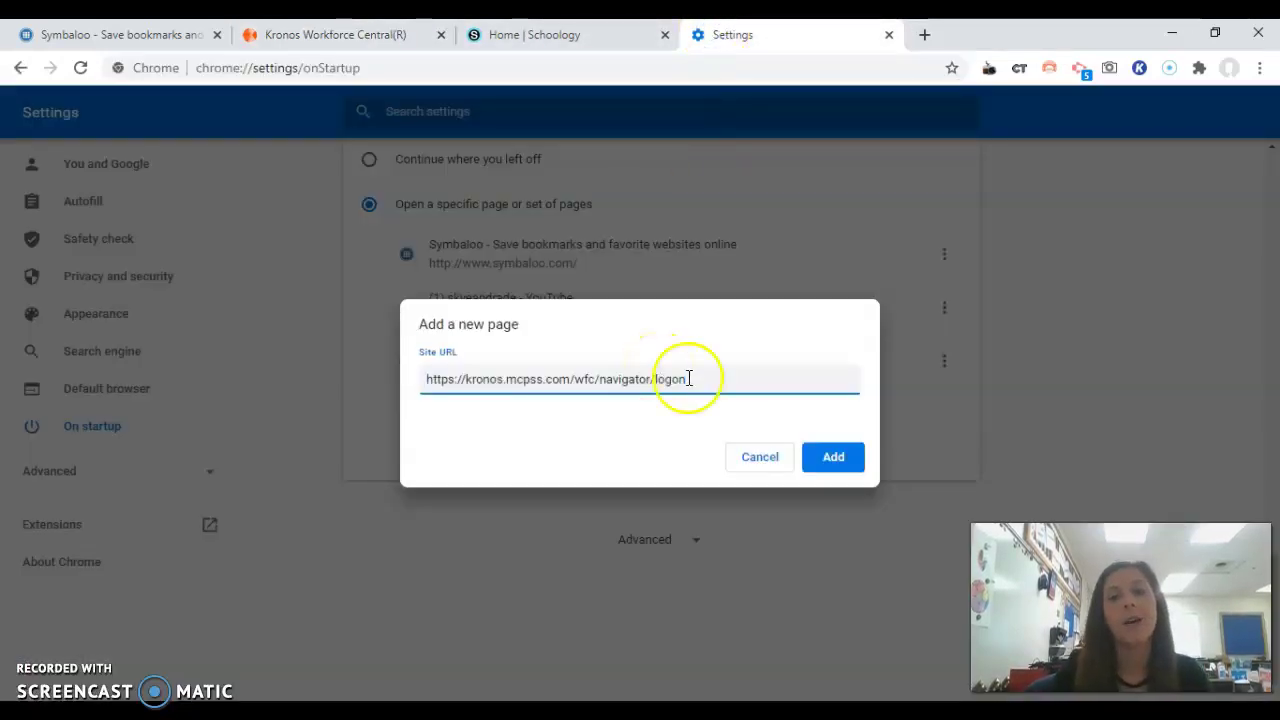
left_click(836, 458)
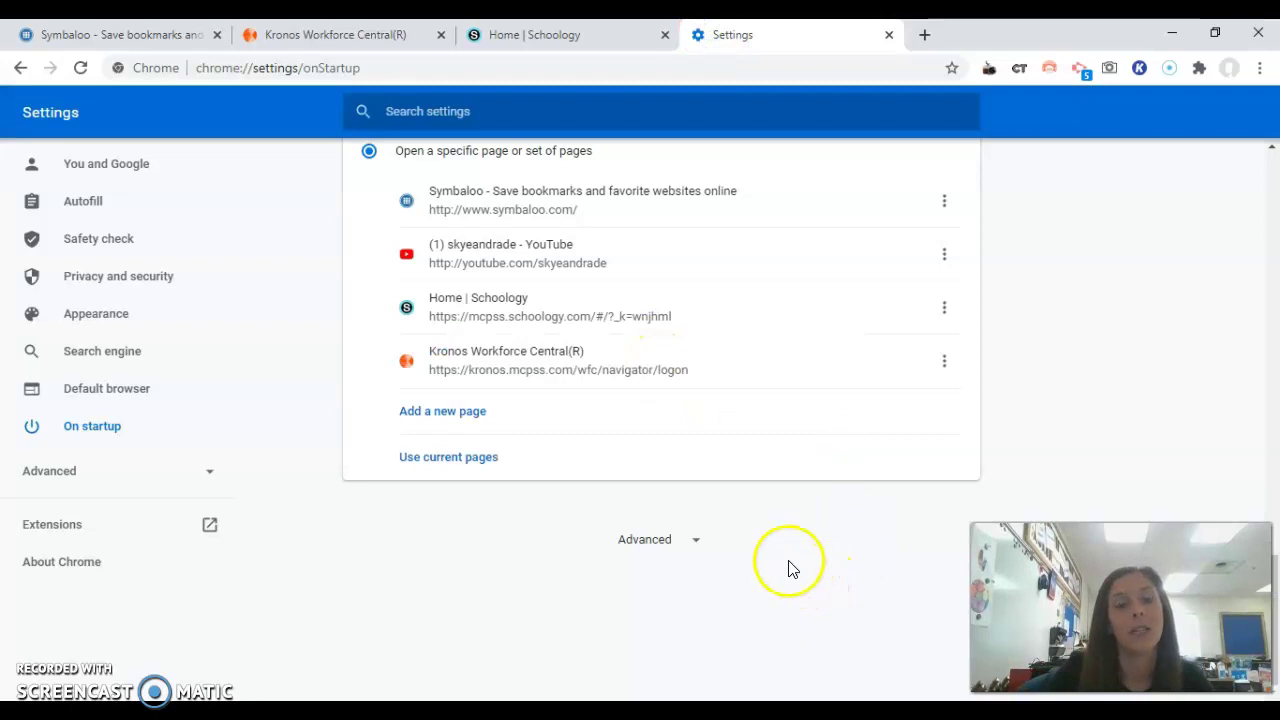
Step: Close the browser window and relaunch Chrome to test the configured startup pages
scroll(760, 560, "up", 1)
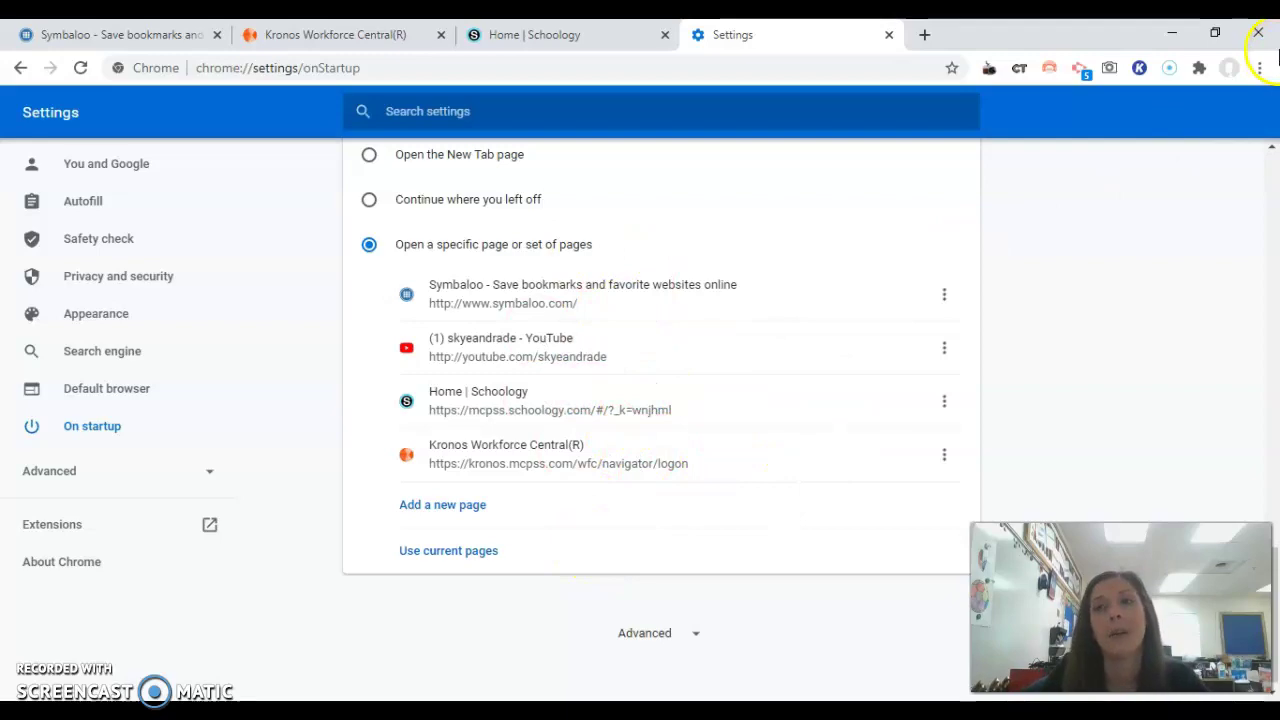
left_click(1260, 35)
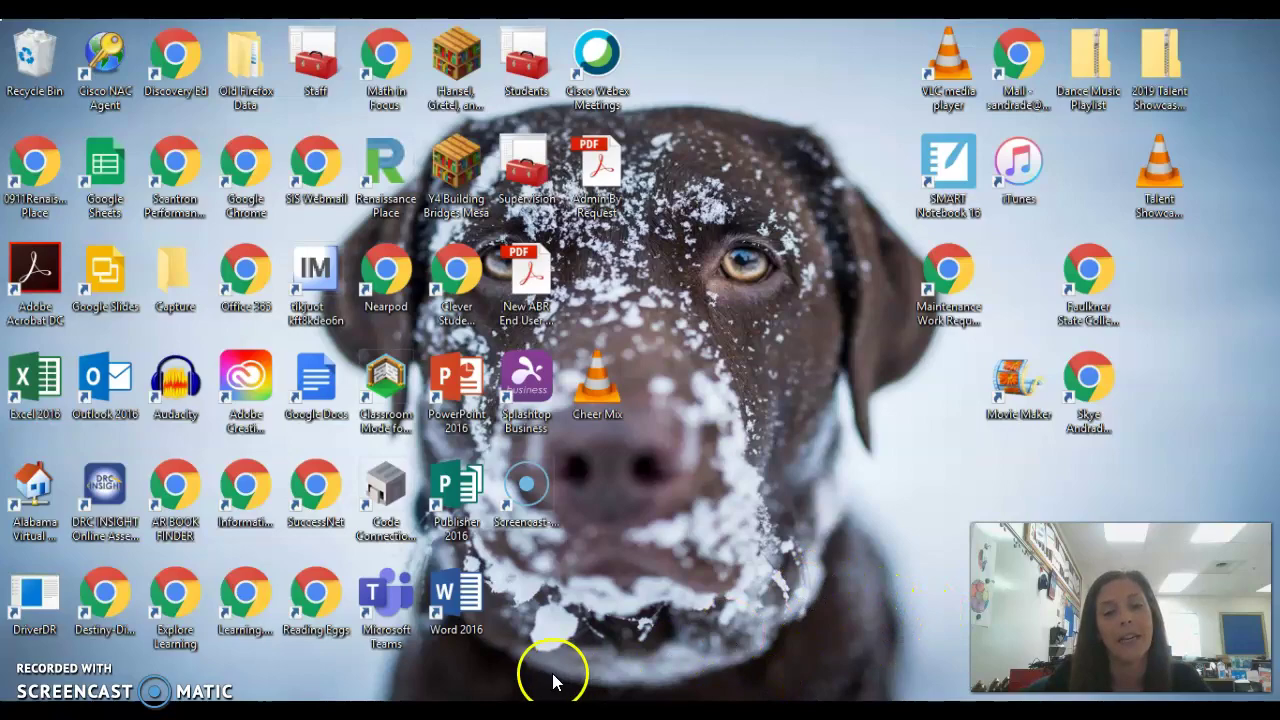
left_click(468, 710)
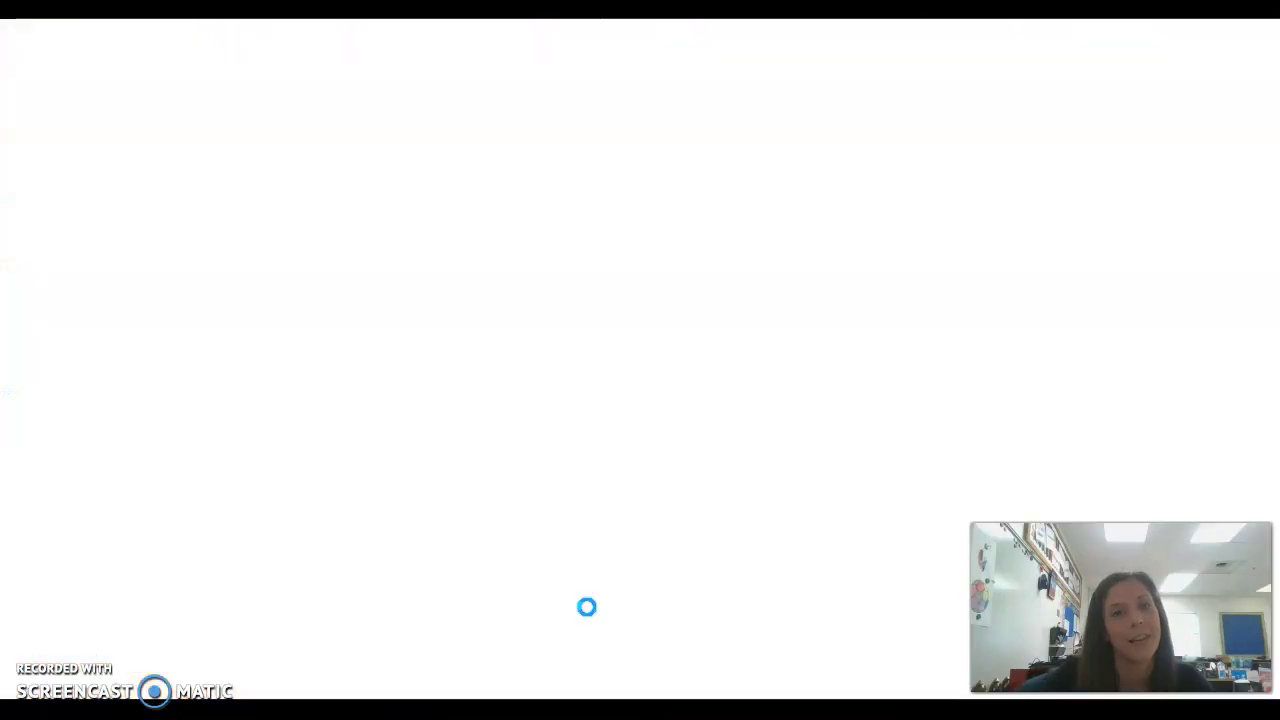